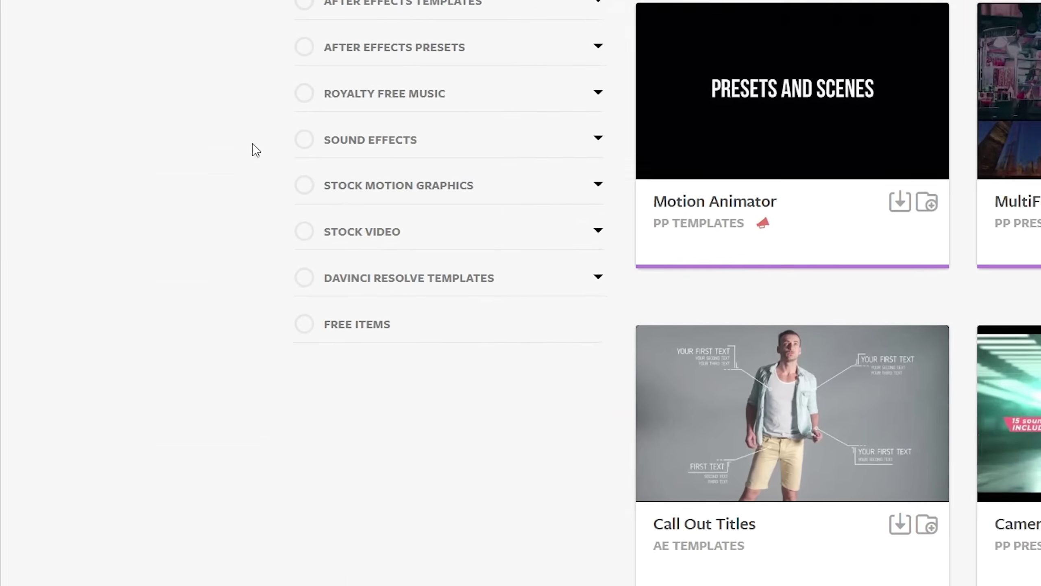
Tick the Free Items filter so the Motion Array listing shows only free products
click(163, 437)
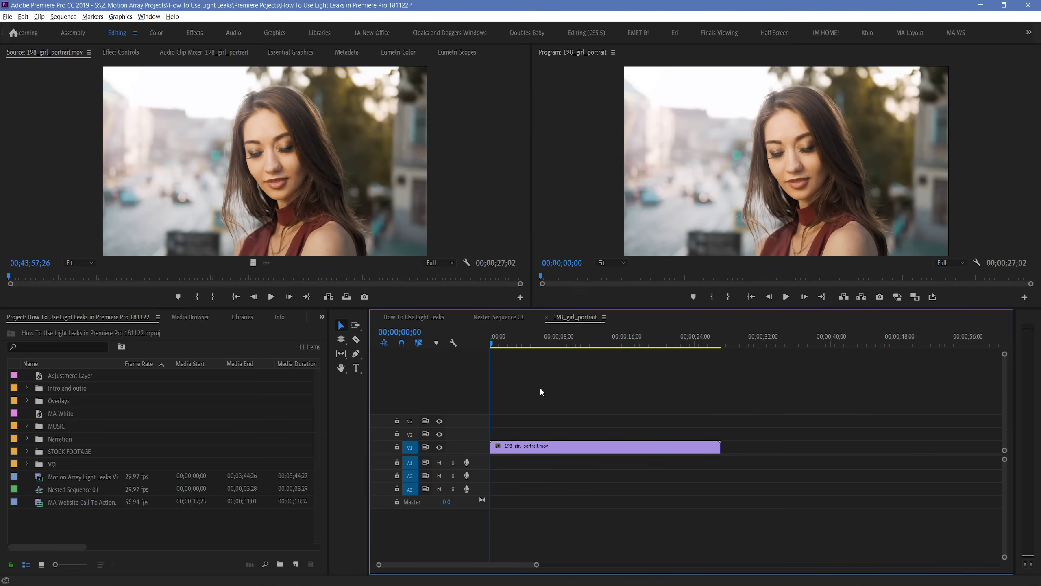
Import the Light Leaks folder from Explorer into the Project panel and dismiss the import error
click(246, 530)
key(alt+Tab)
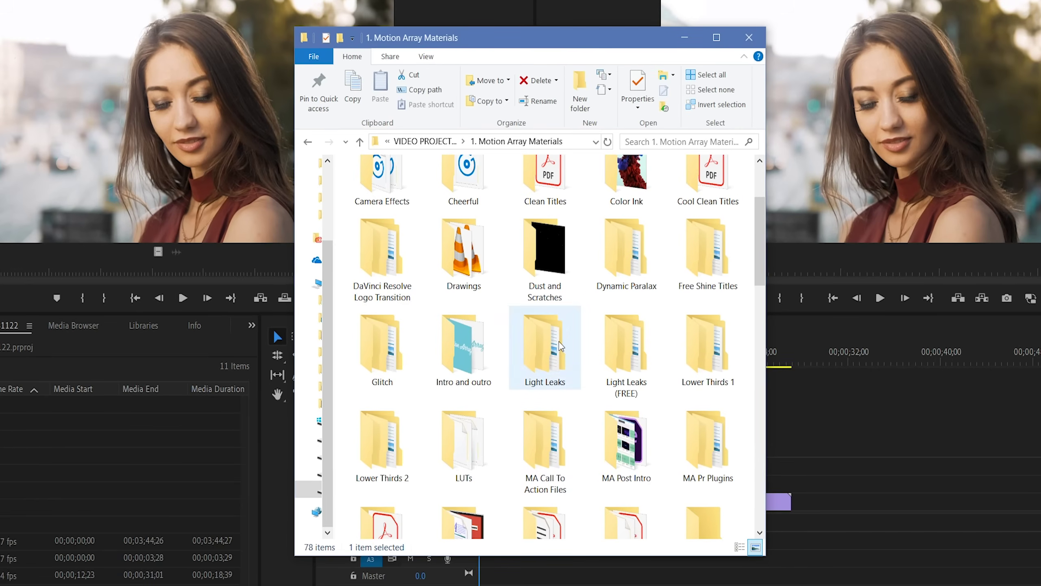
click(560, 342)
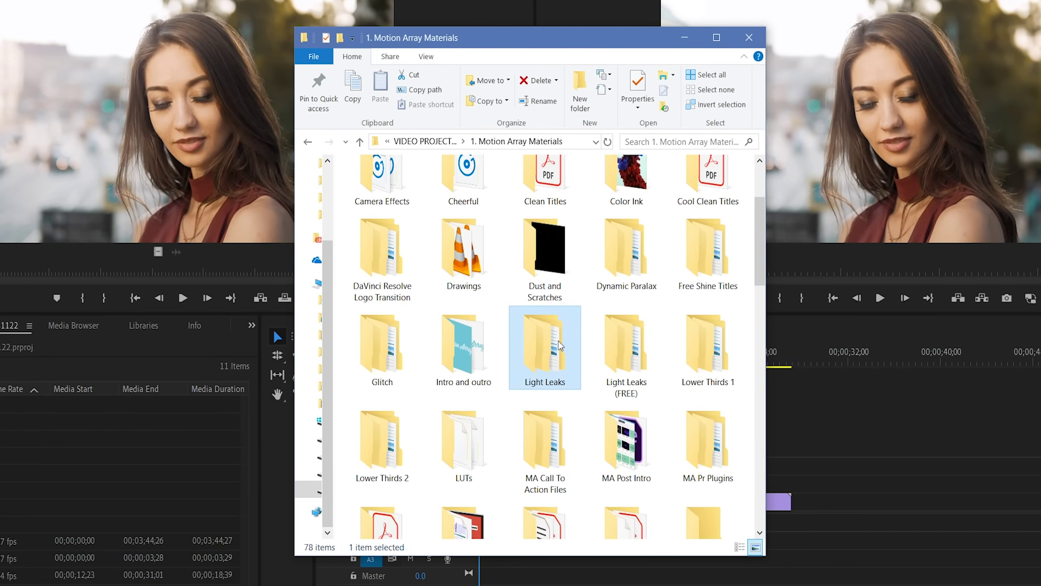
drag(560, 346, 242, 518)
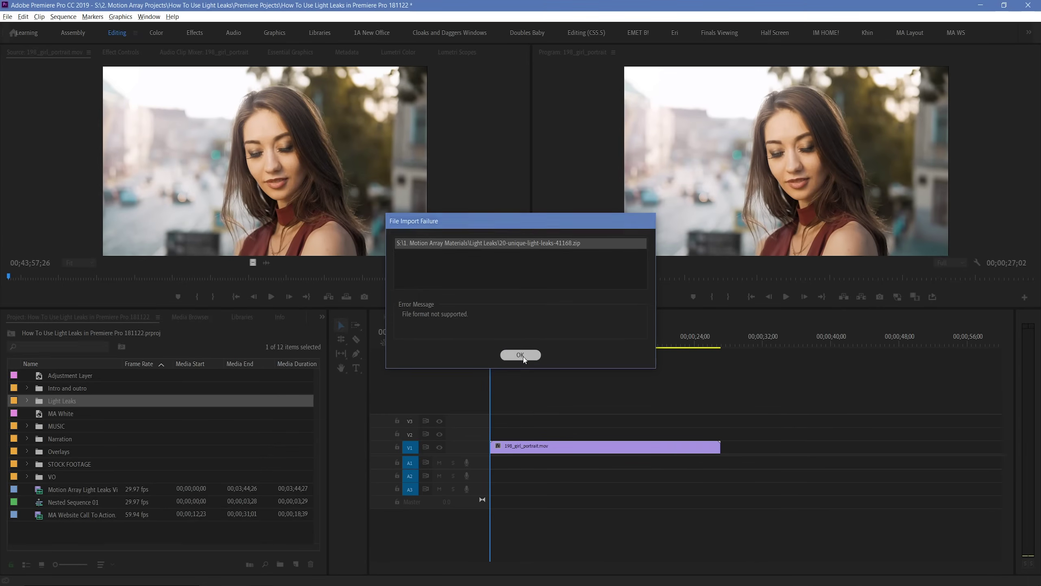
click(679, 282)
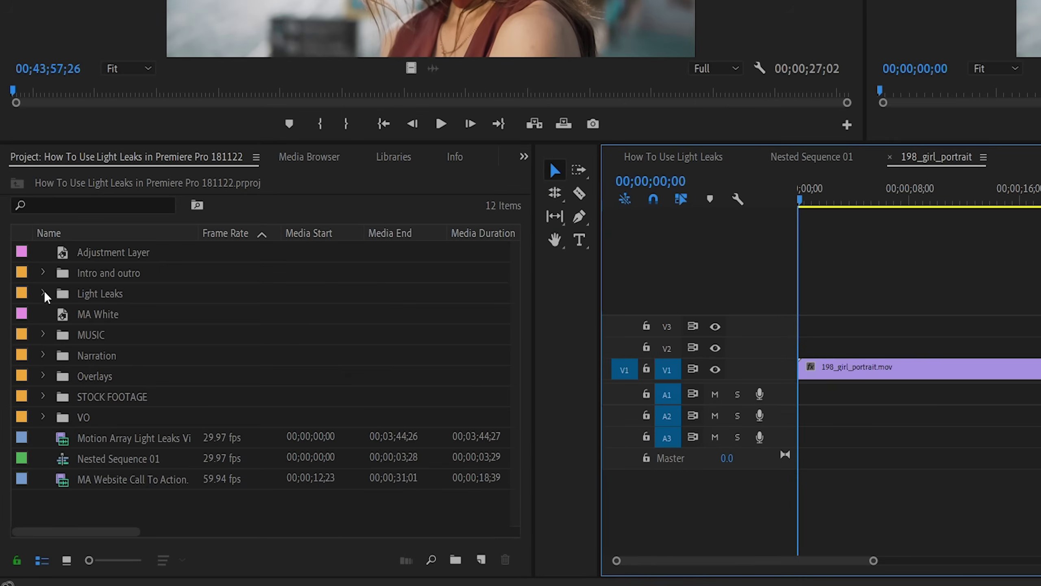
Expand the Light Leaks bin, preview LL 06.mov, and select it on track V2
click(26, 399)
double_click(102, 415)
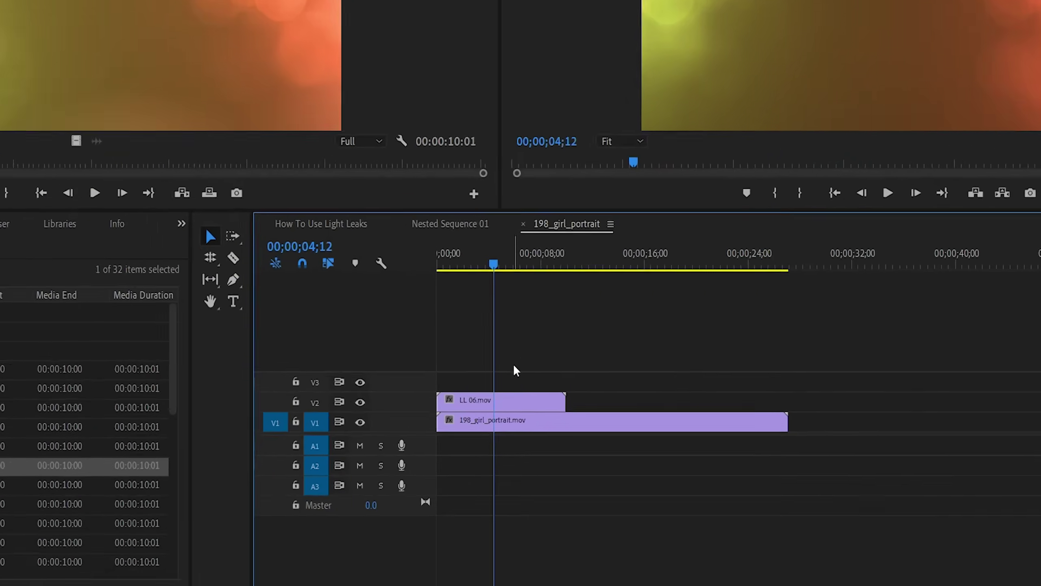
click(539, 433)
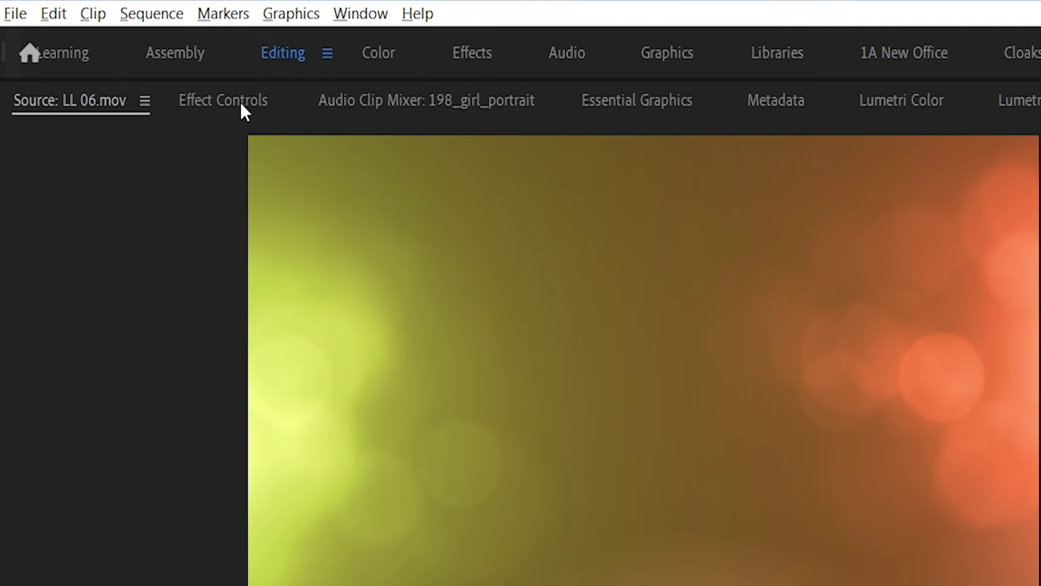
Try Lighten and Linear Dodge (Add), then settle on Screen as the light leak's blend mode
click(241, 105)
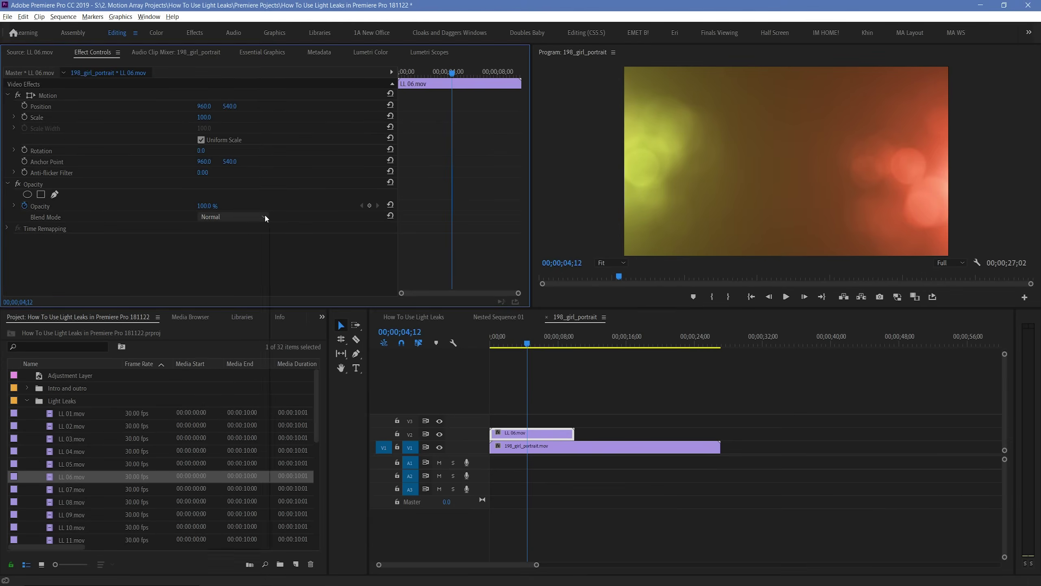
click(296, 223)
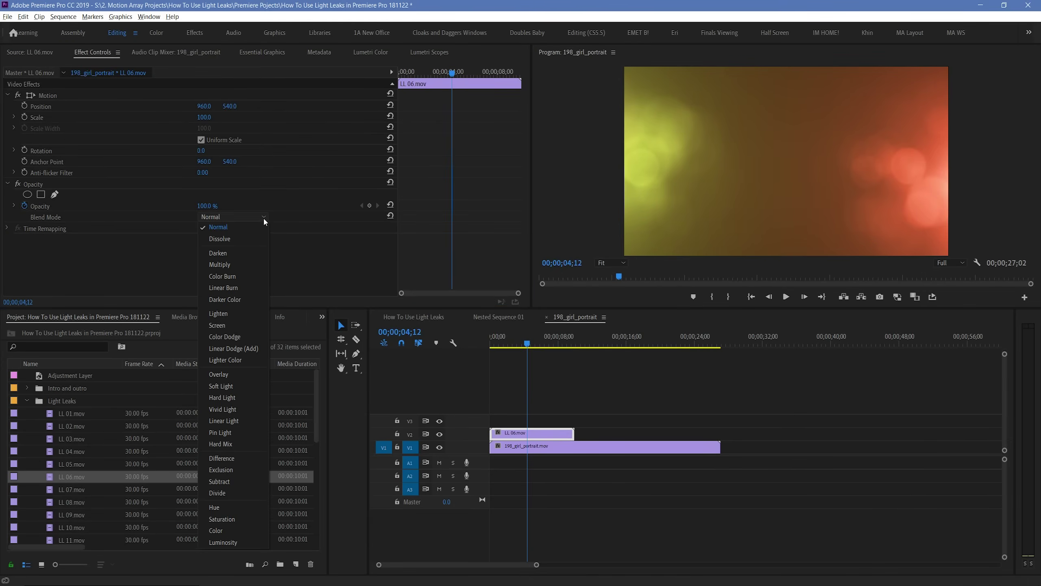
click(247, 313)
click(254, 218)
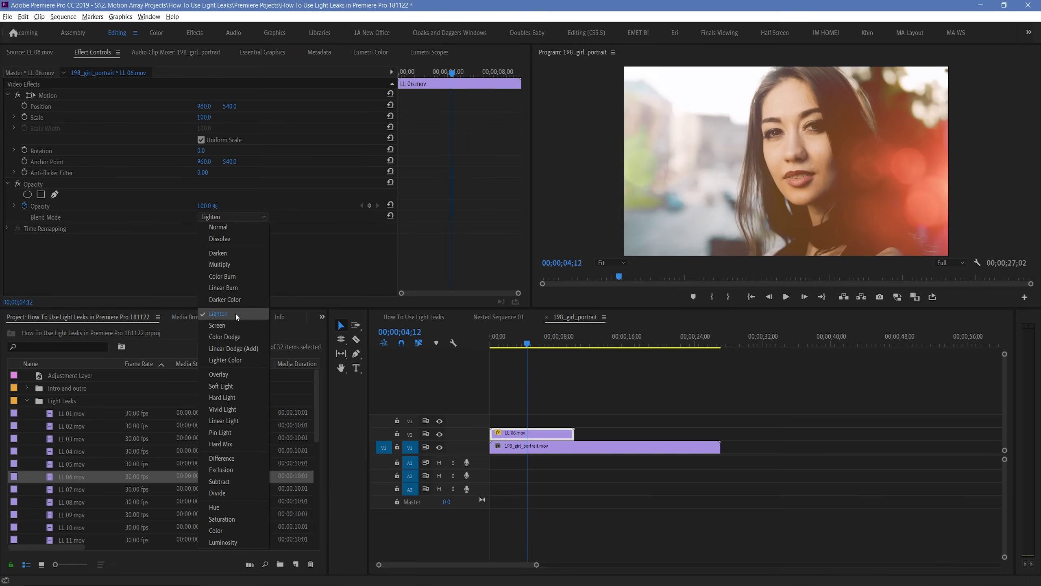
click(232, 325)
click(258, 218)
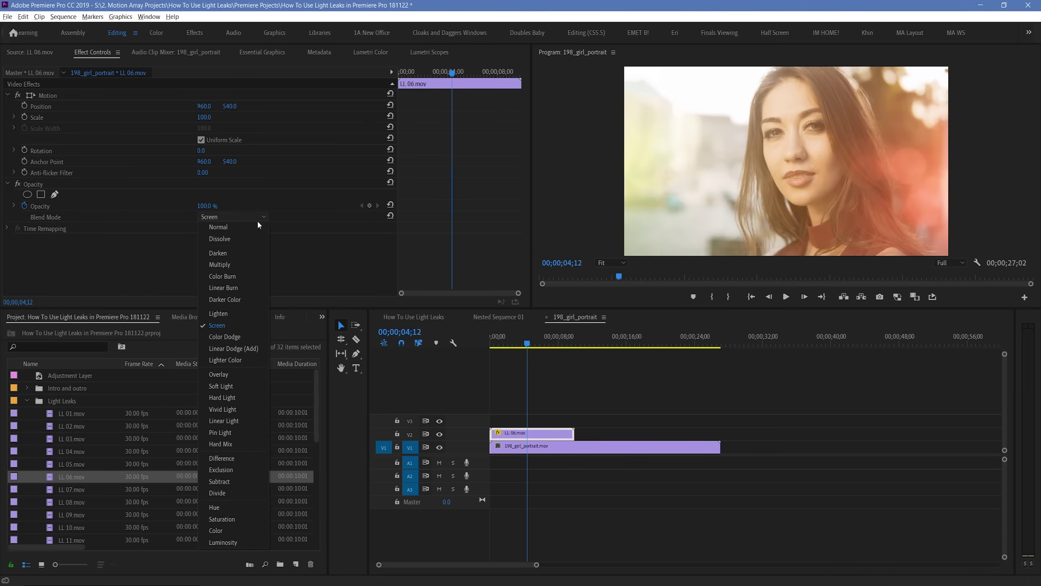
click(232, 350)
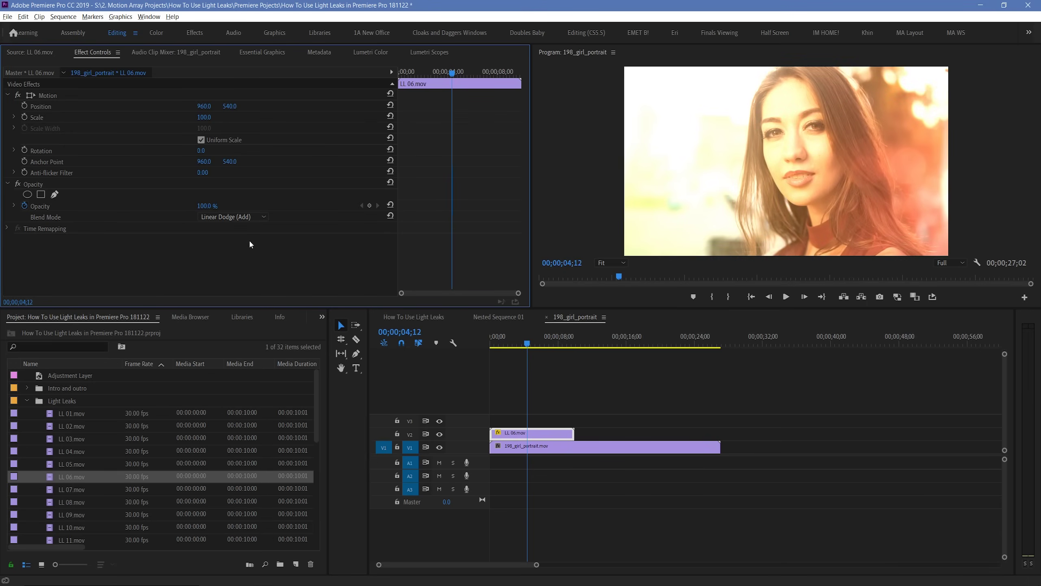
click(251, 217)
click(232, 326)
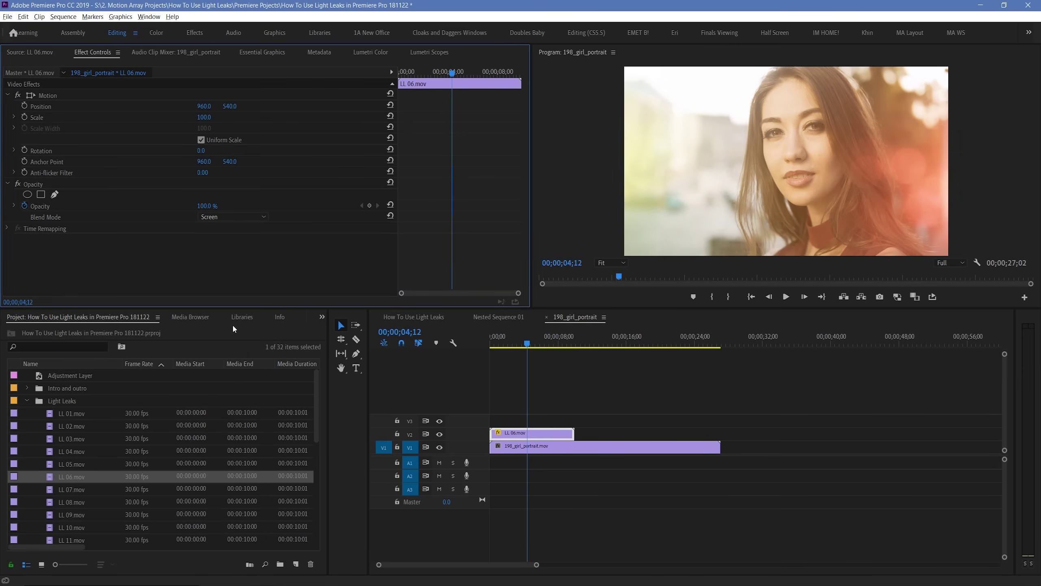
Play the sequence from the start to preview the Screen blend
drag(532, 348, 488, 347)
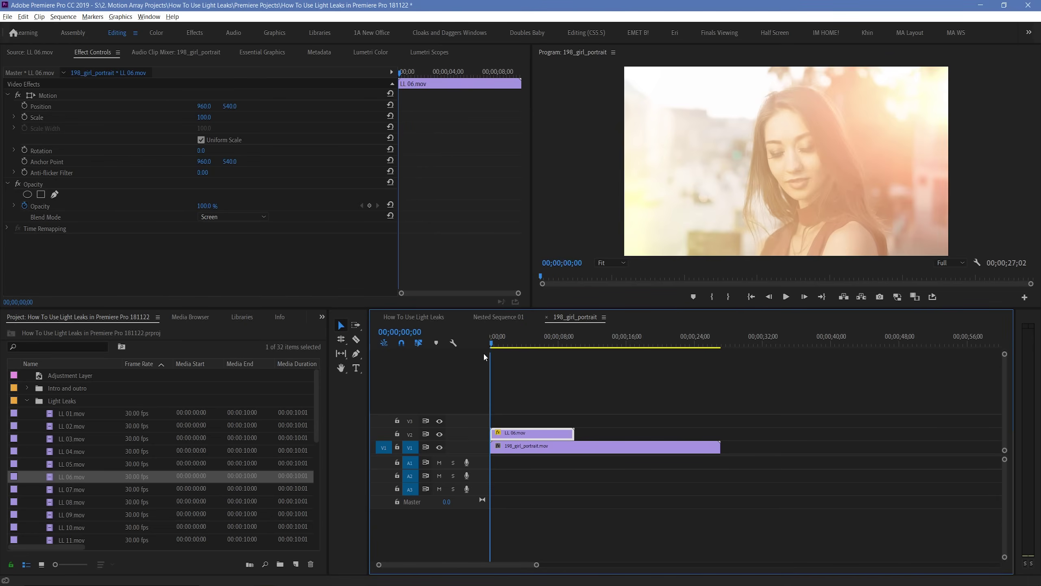
key(space)
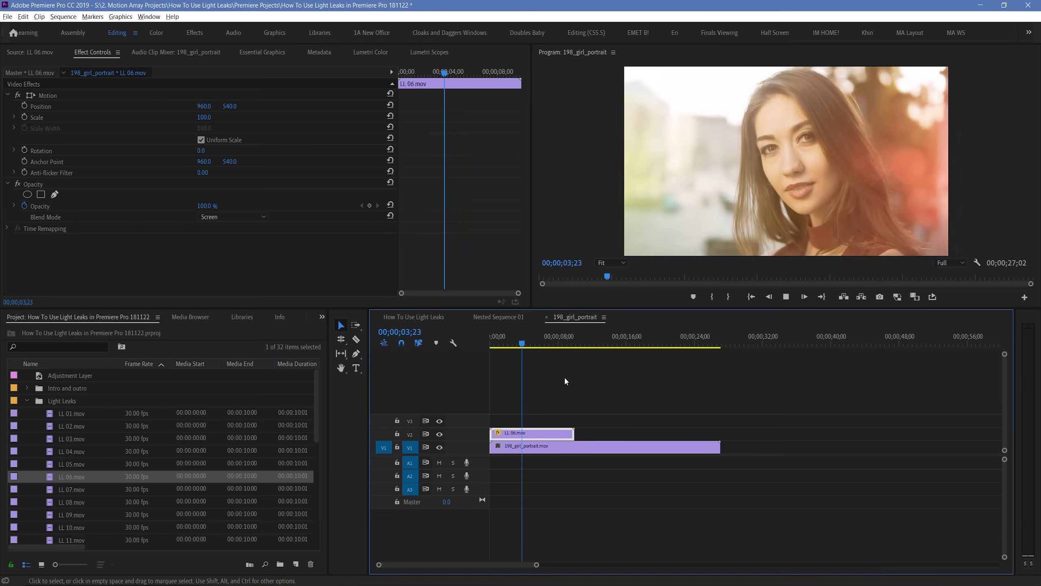
key(space)
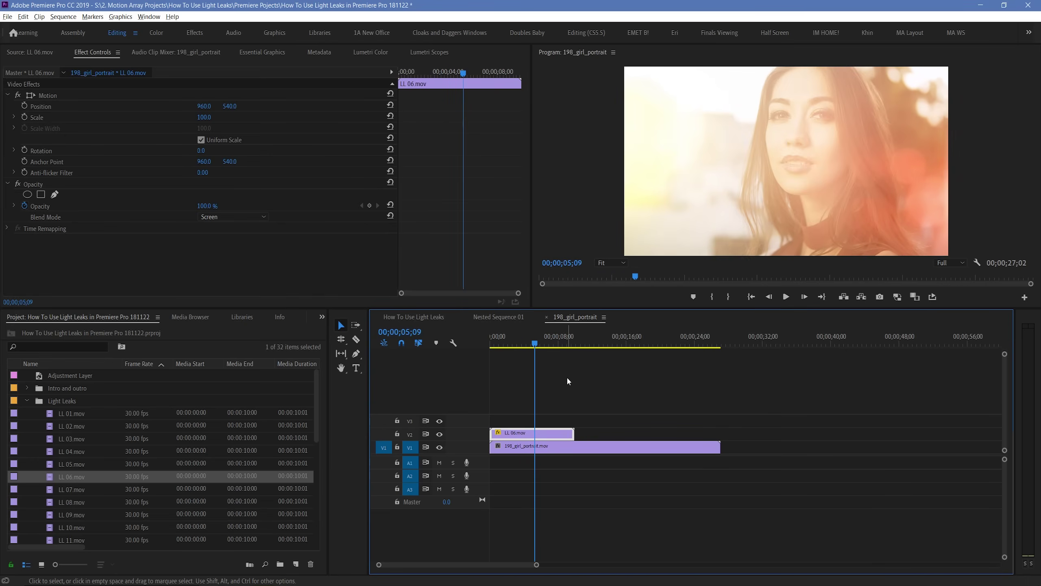
Drop the light leak's opacity to about 45% and line V2 with three copies ending with the portrait
double_click(471, 434)
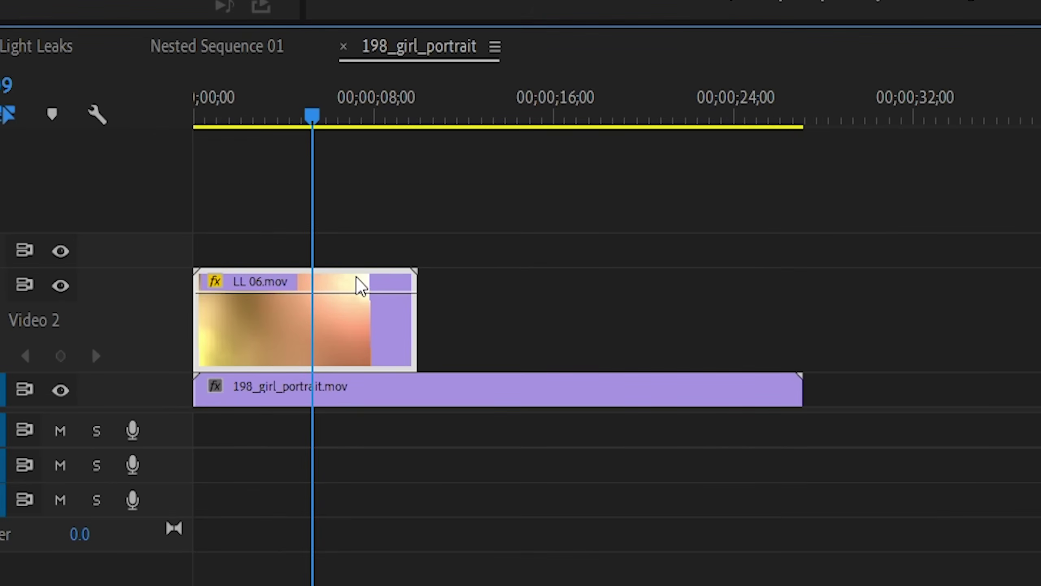
drag(378, 304, 364, 330)
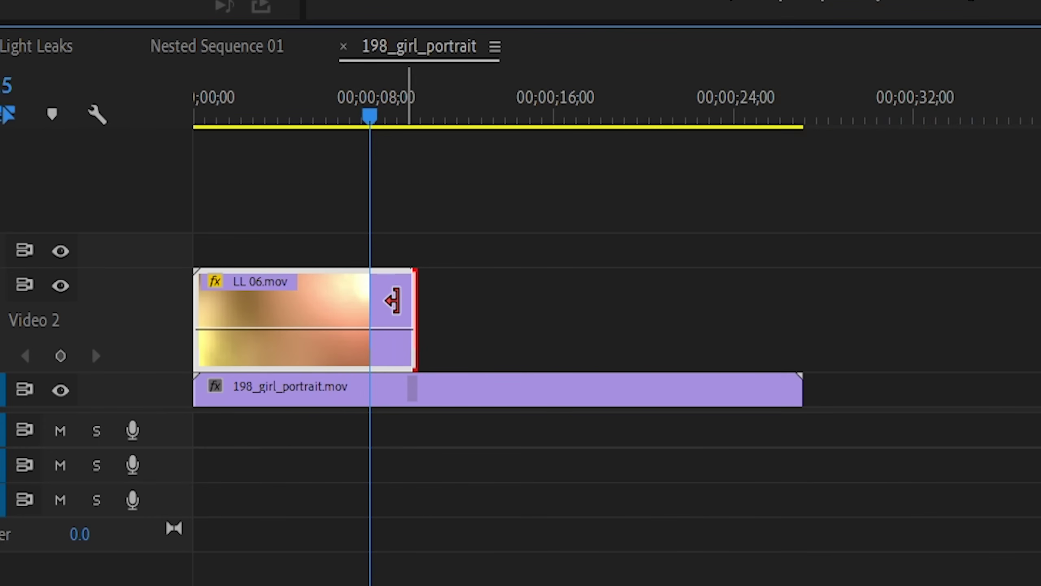
mouse_move(412, 300)
mouse_down()
mouse_move(336, 313)
mouse_move(472, 300)
mouse_move(422, 307)
mouse_up()
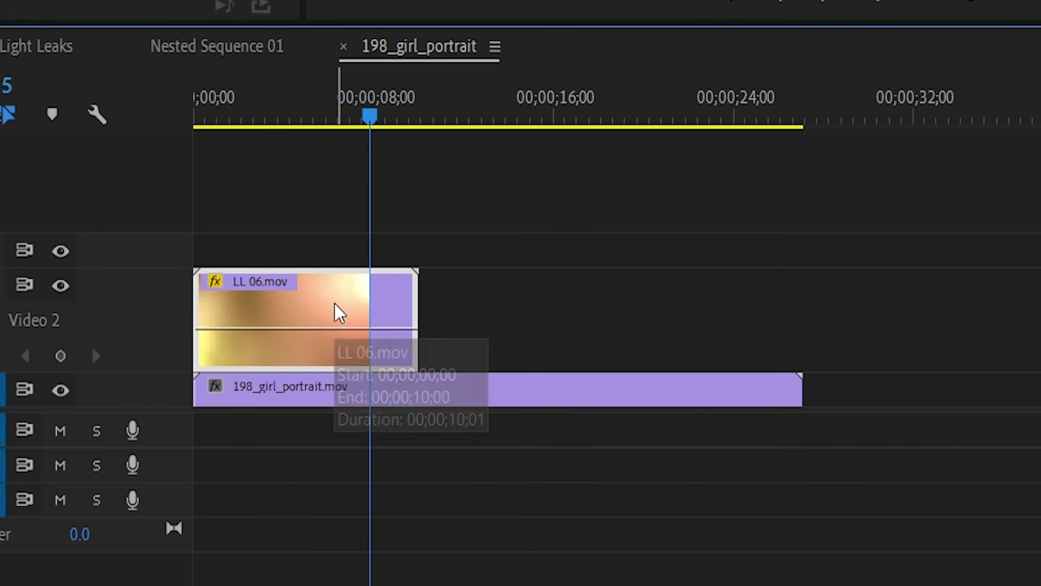
drag(426, 309, 902, 320)
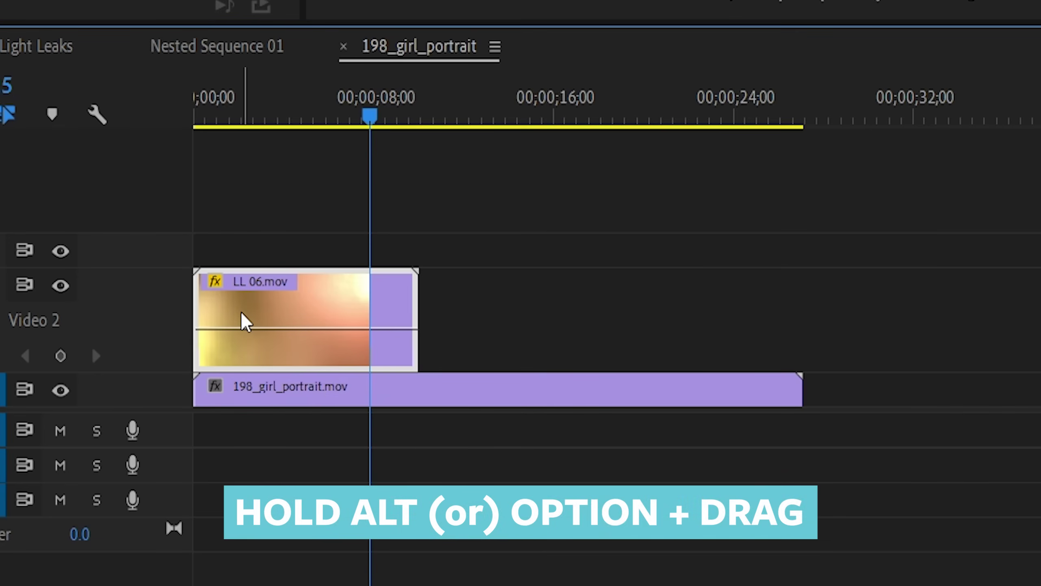
drag(245, 322, 697, 314)
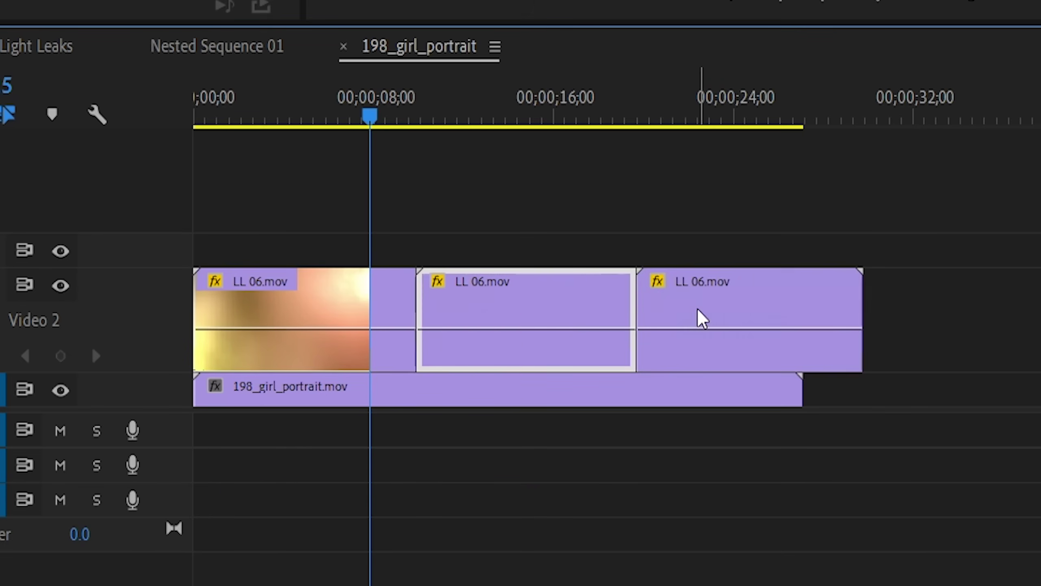
drag(853, 300, 792, 309)
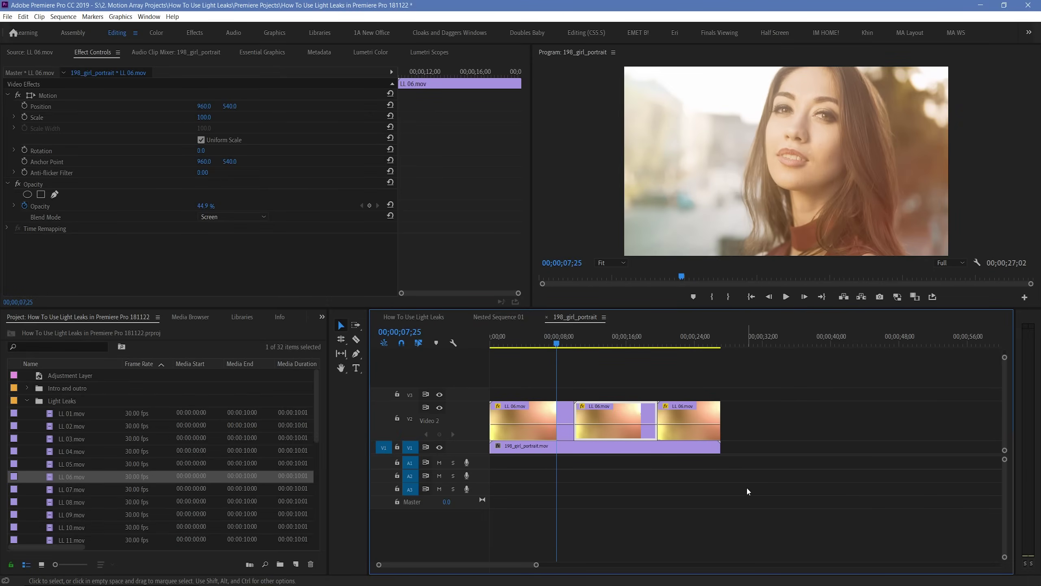
Select the first LL 06.mov clip and preview the sequence from about two seconds
drag(557, 342, 527, 382)
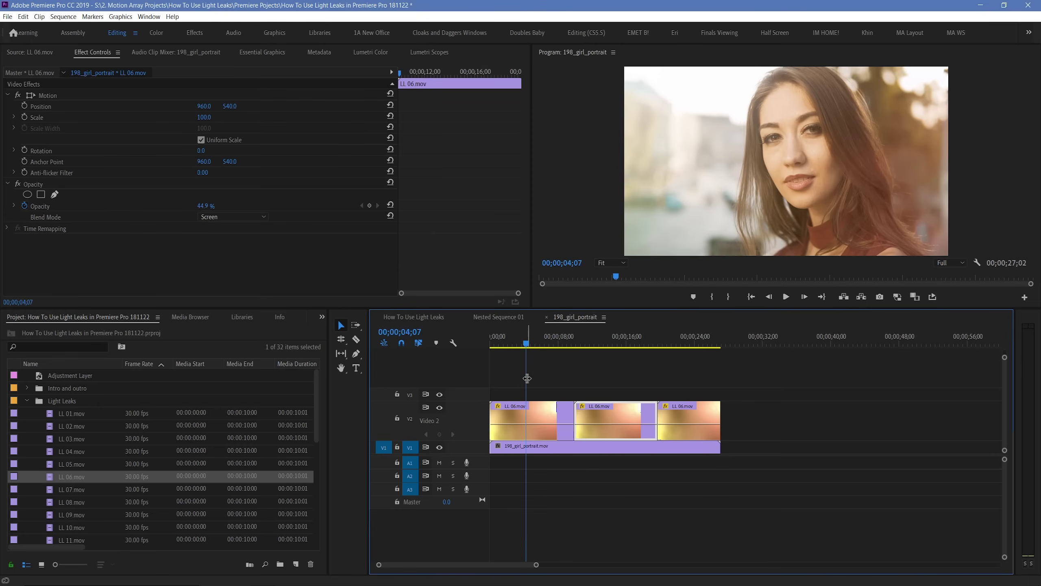
click(546, 413)
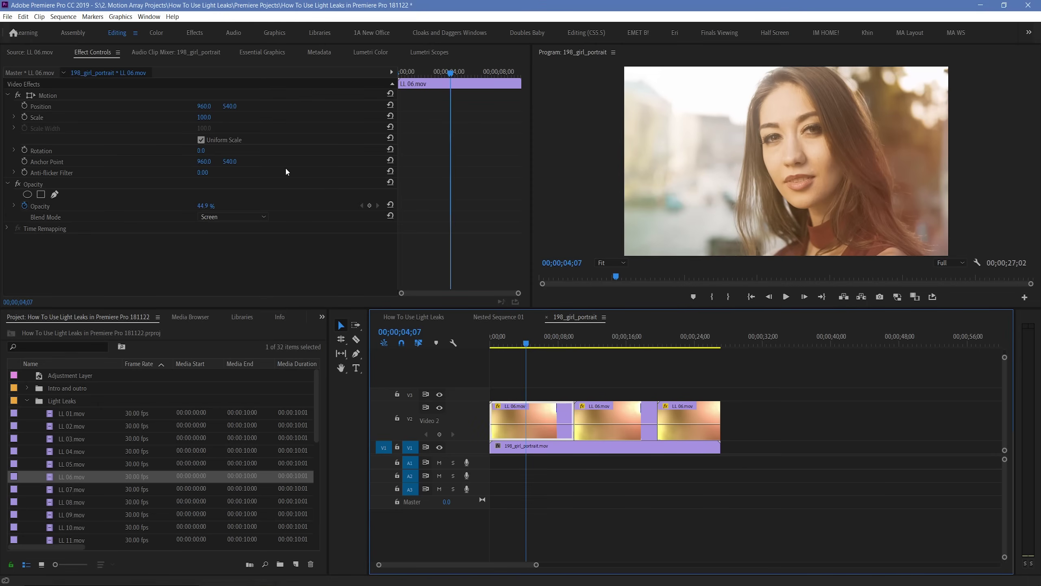
click(204, 117)
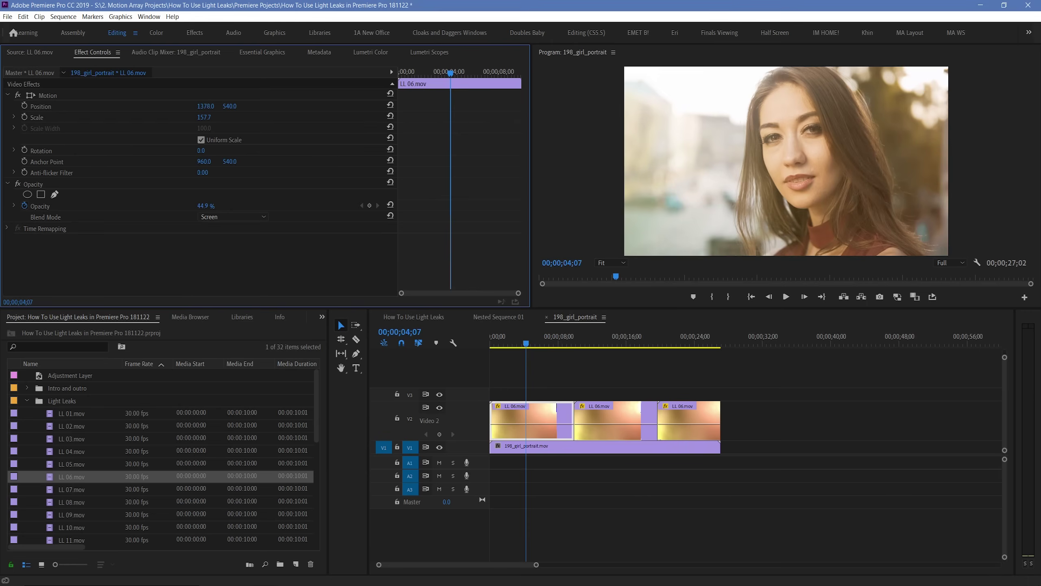
click(492, 338)
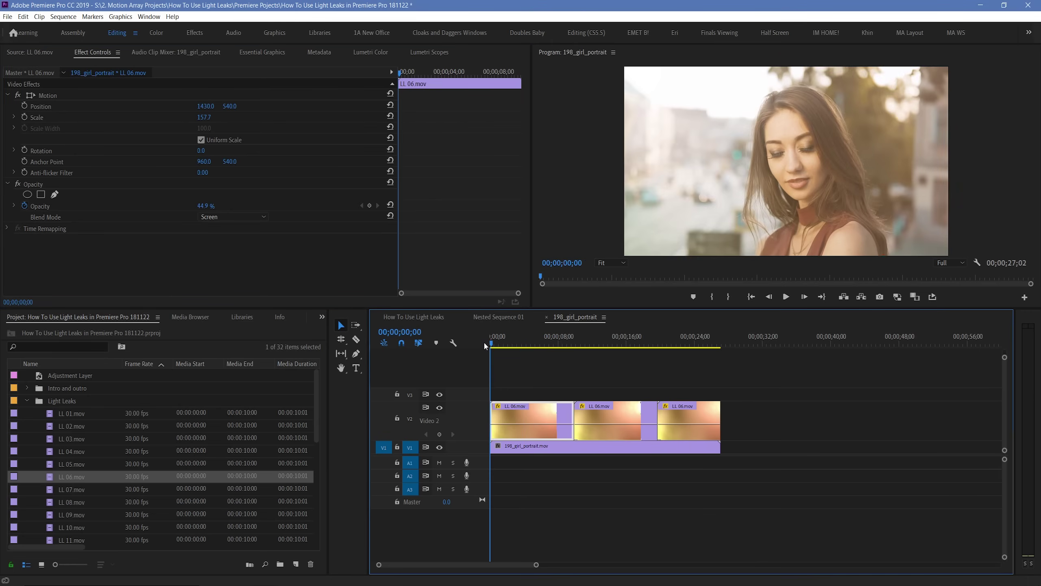
key(space)
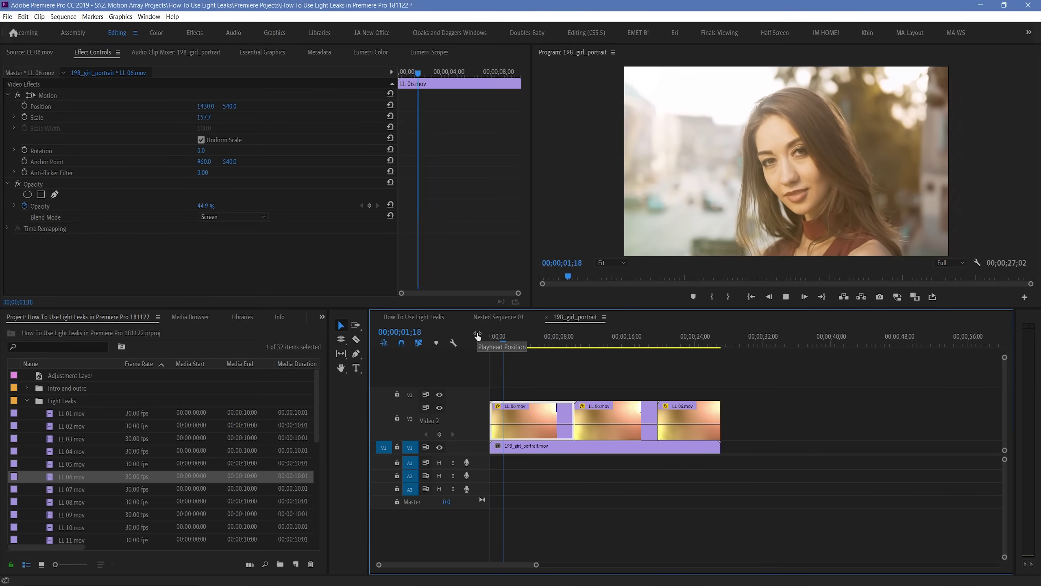
key(space)
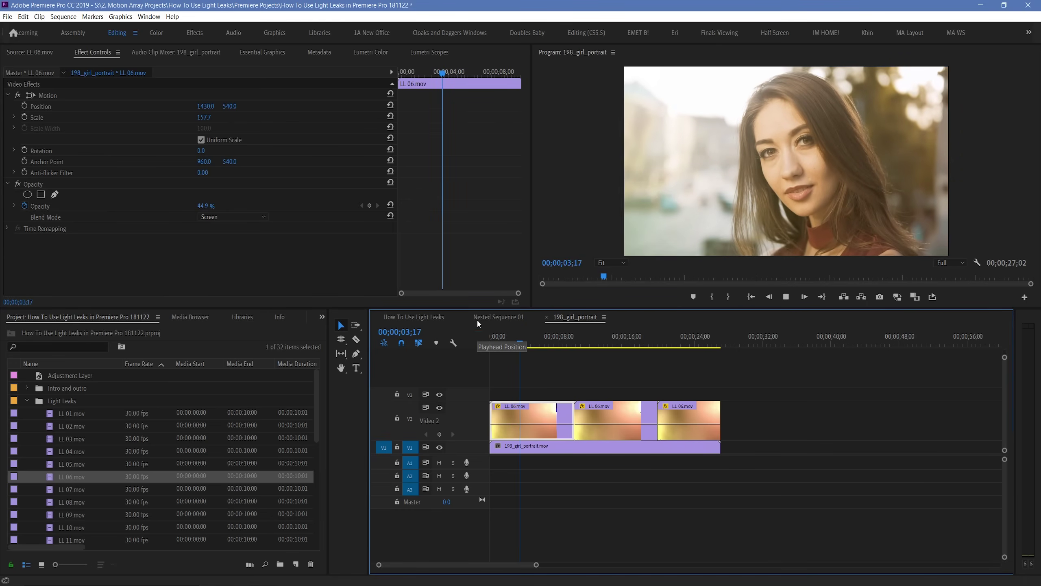
Set the first light leak's Scale to 300 and play back to check coverage
click(204, 117)
text(3)
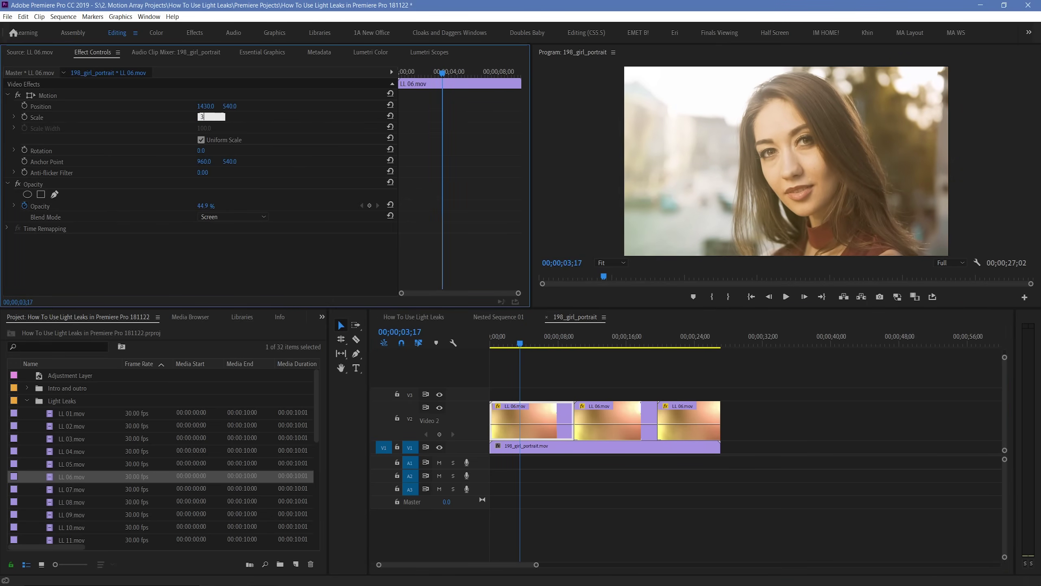
text(00)
key(Return)
key(space)
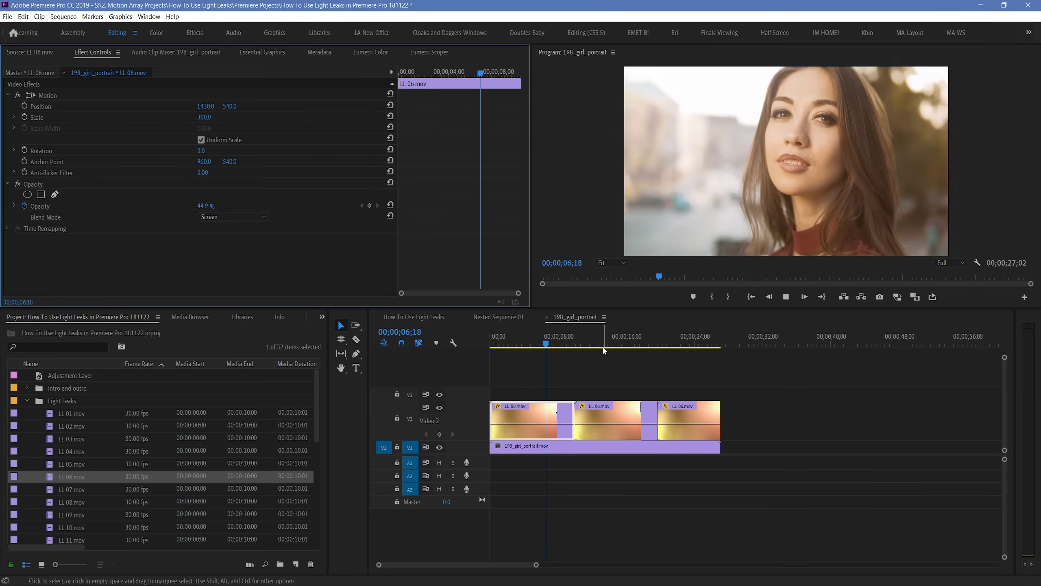
key(space)
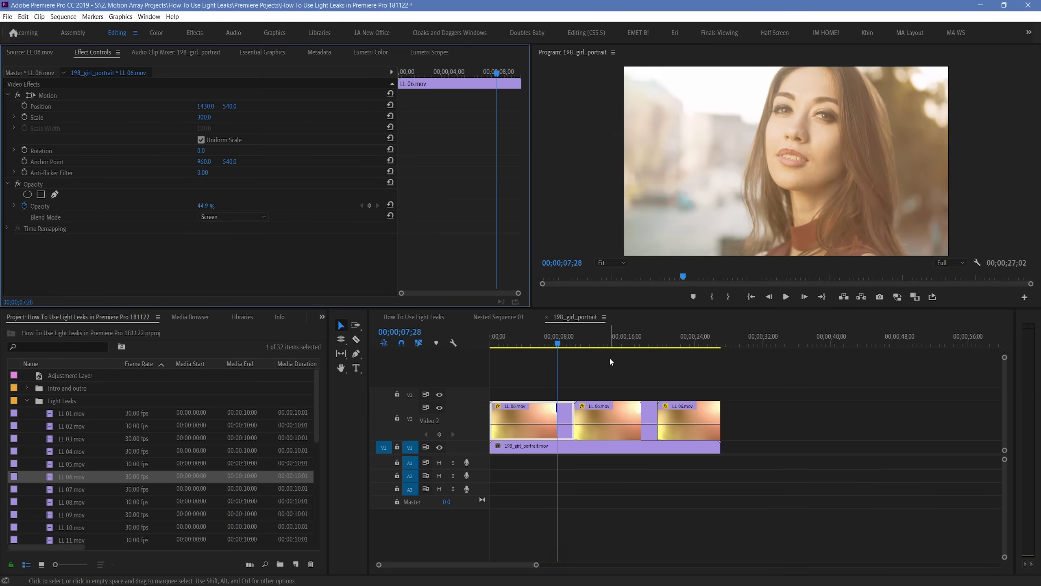
Select the middle LL 06.mov clip with the playhead at 11;13 and show Lumetri Color
drag(576, 358, 593, 358)
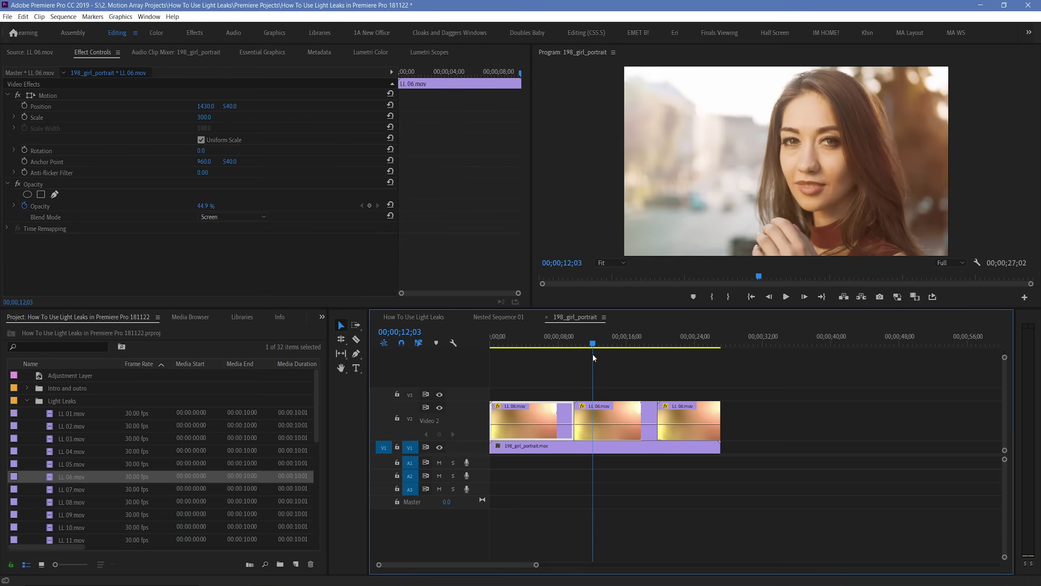
click(607, 414)
click(586, 347)
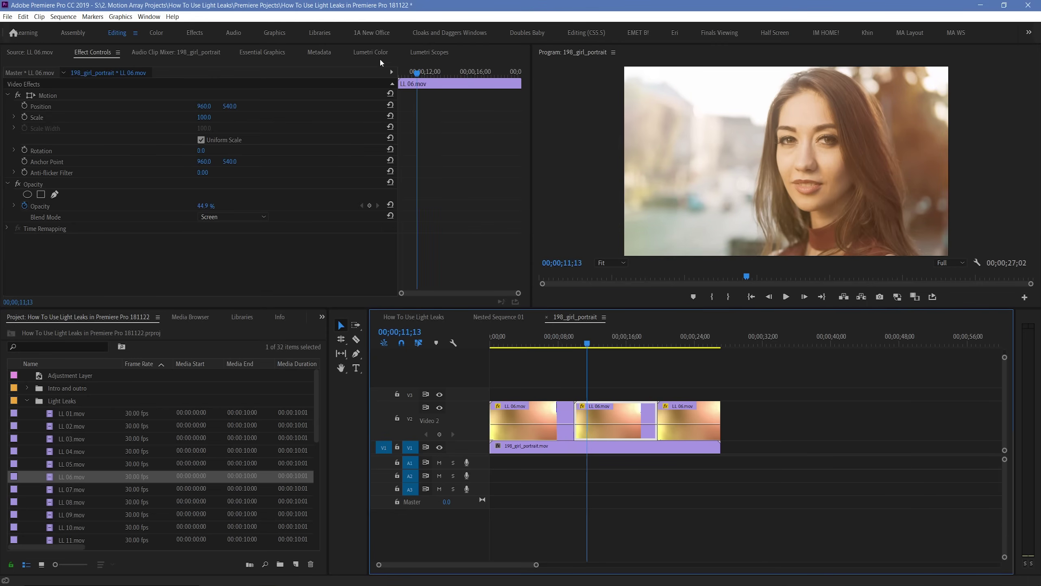
click(371, 52)
Raise the middle leak's Exposure to 2.4 and shape an S-curve in RGB Curves
scroll(278, 164, down, 3)
drag(277, 156, 343, 158)
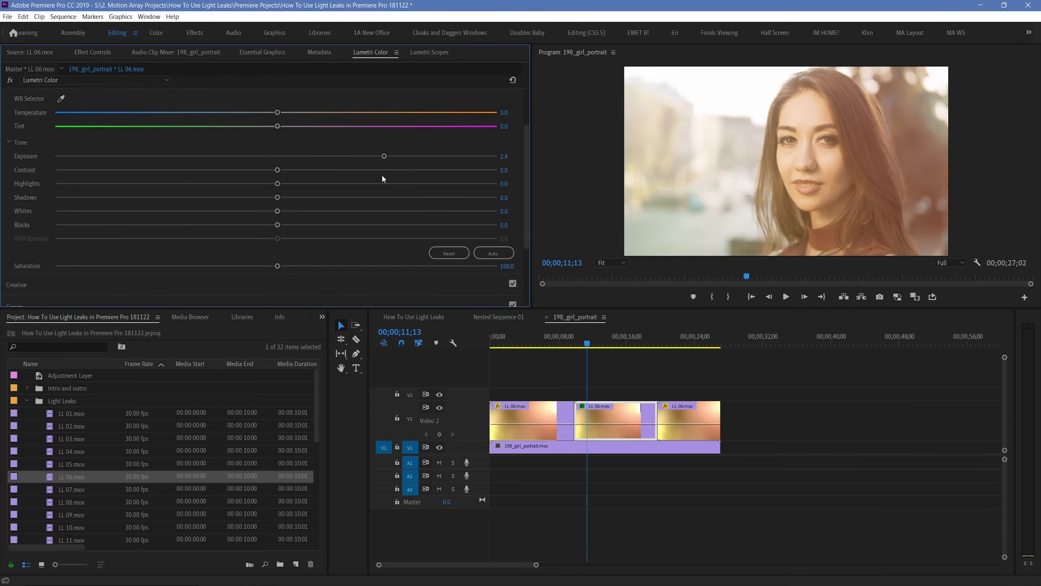
scroll(246, 226, down, 2)
click(205, 256)
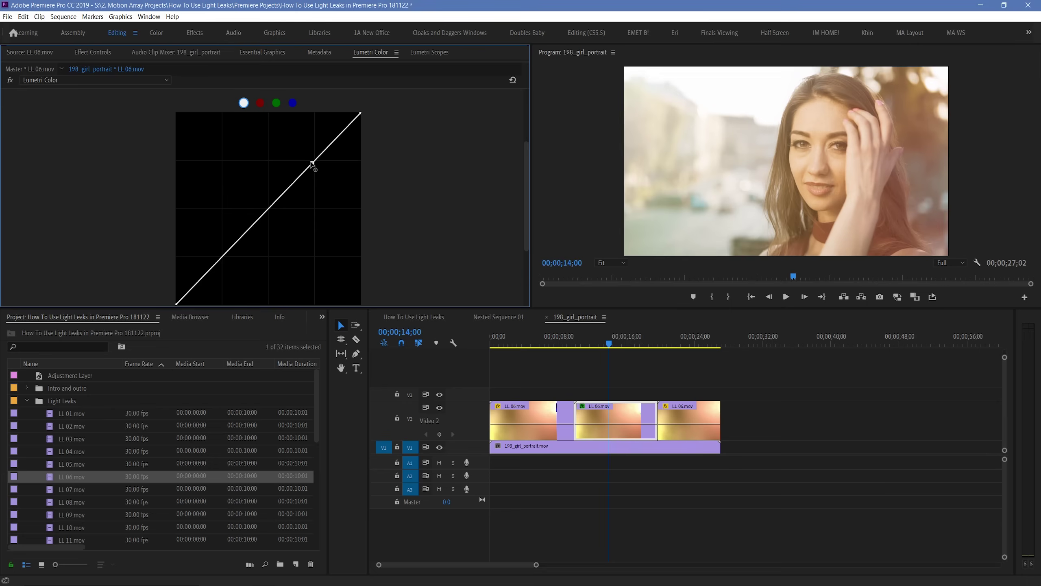
drag(311, 164, 290, 145)
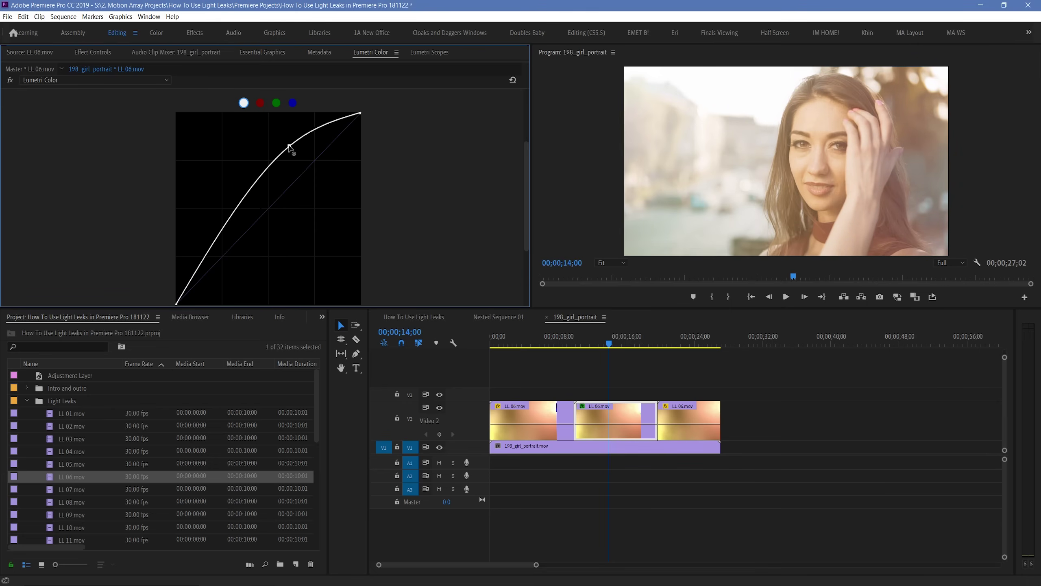
click(227, 231)
drag(228, 233, 242, 256)
scroll(267, 184, up, 1)
drag(290, 161, 294, 169)
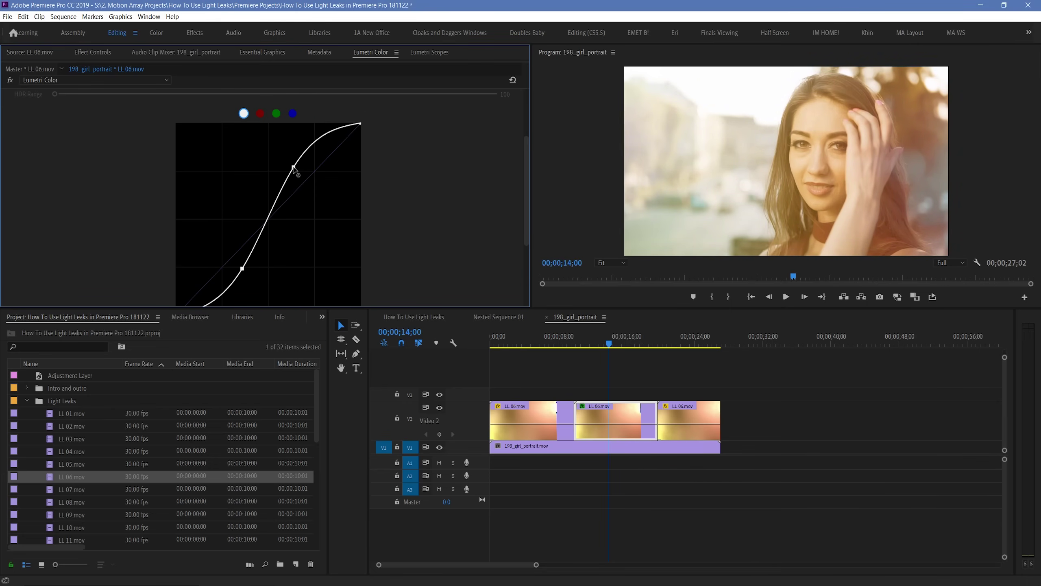
drag(526, 209, 517, 151)
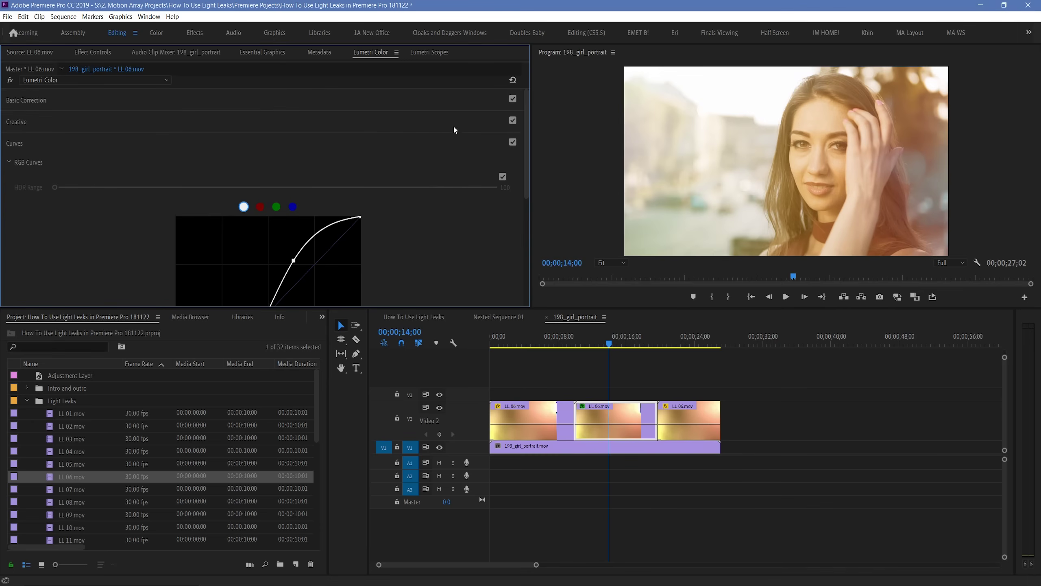
click(89, 143)
Set Temperature to 52.2 in Basic Correction and reset Tint to 0.0
click(84, 105)
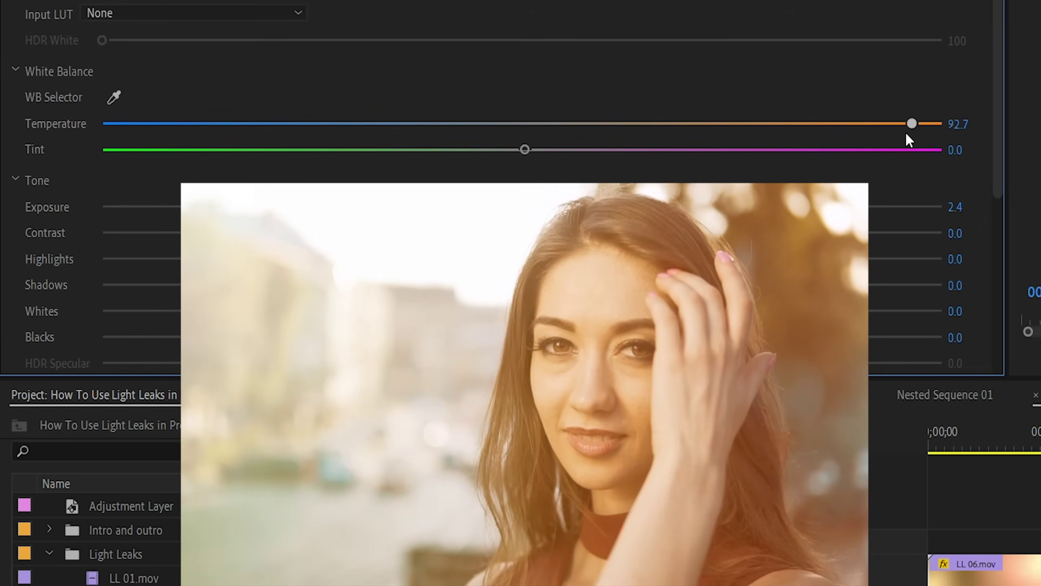
drag(908, 135, 337, 138)
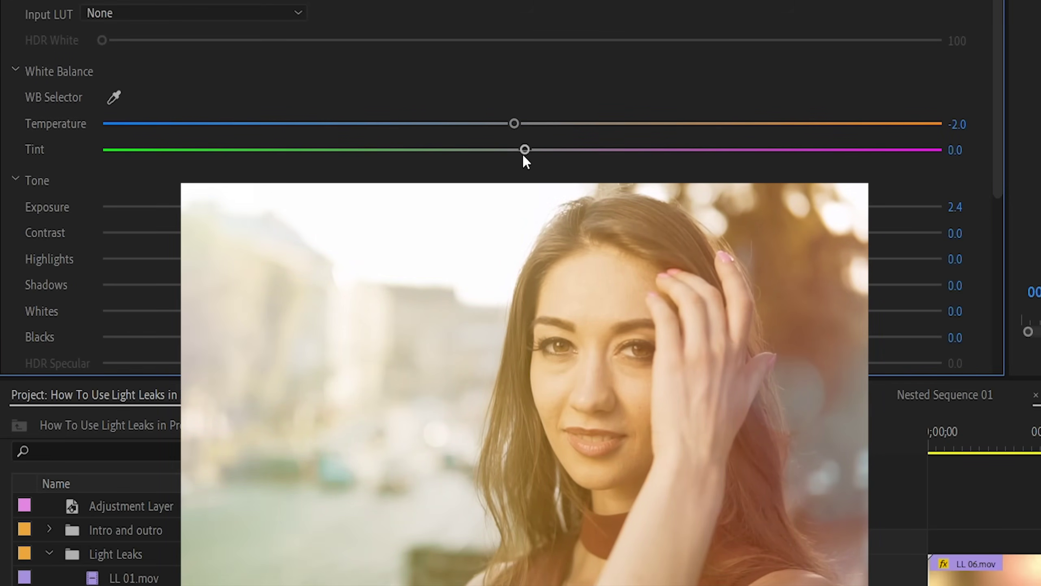
drag(104, 146, 648, 142)
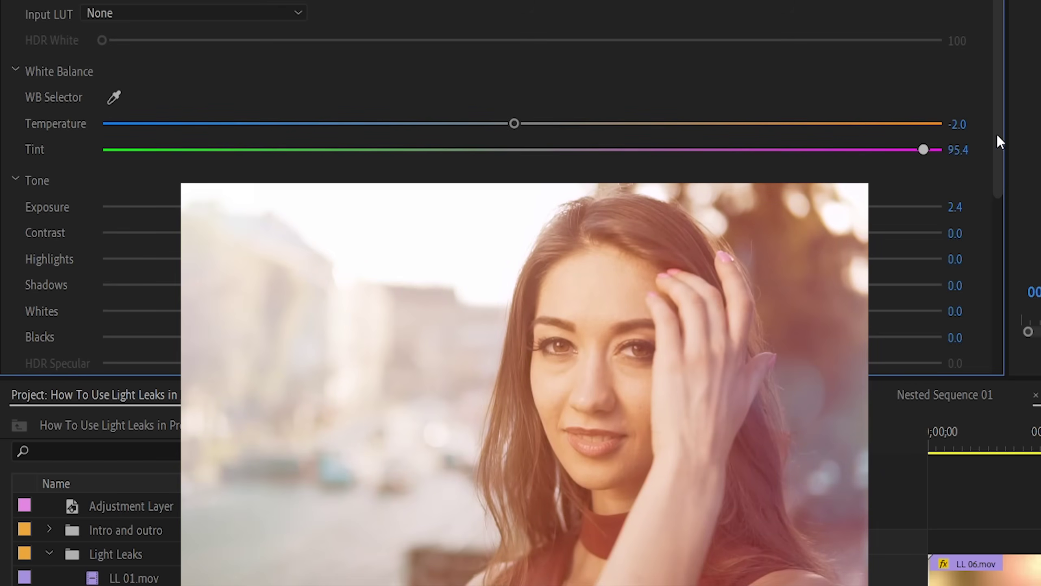
double_click(539, 149)
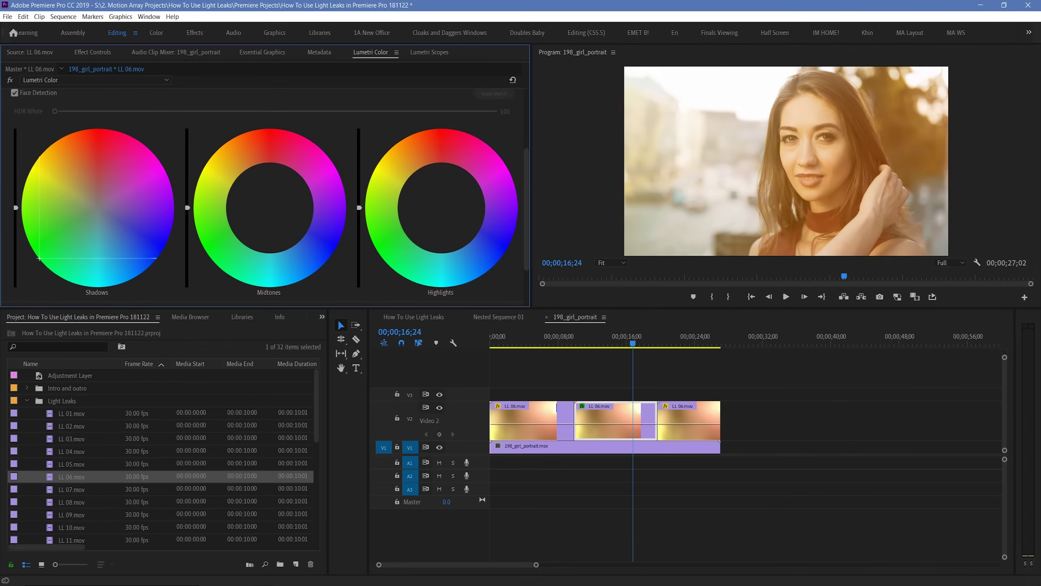
Shift the Shadows colour wheel and tint the midtones pinker
drag(40, 259, 39, 195)
drag(282, 185, 344, 229)
click(679, 337)
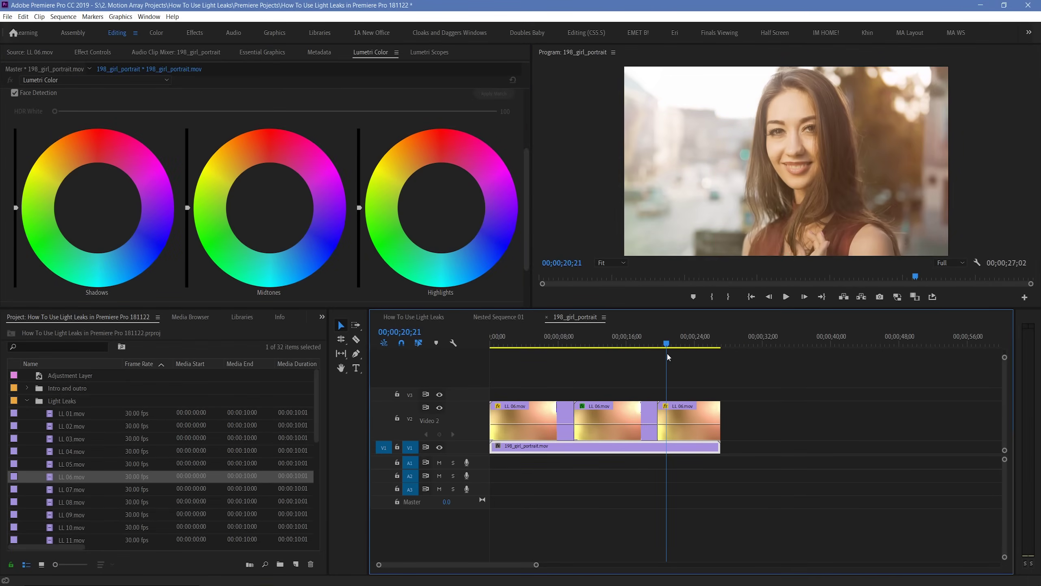
Apply Color Balance (HLS) to the third LL 06.mov clip
click(688, 423)
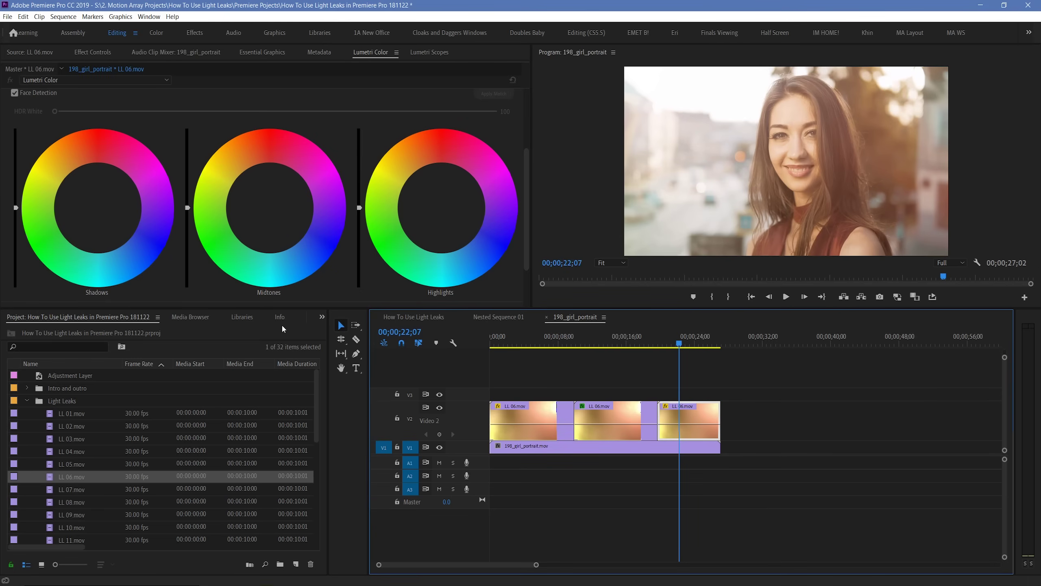
key(shift+7)
text(color balance)
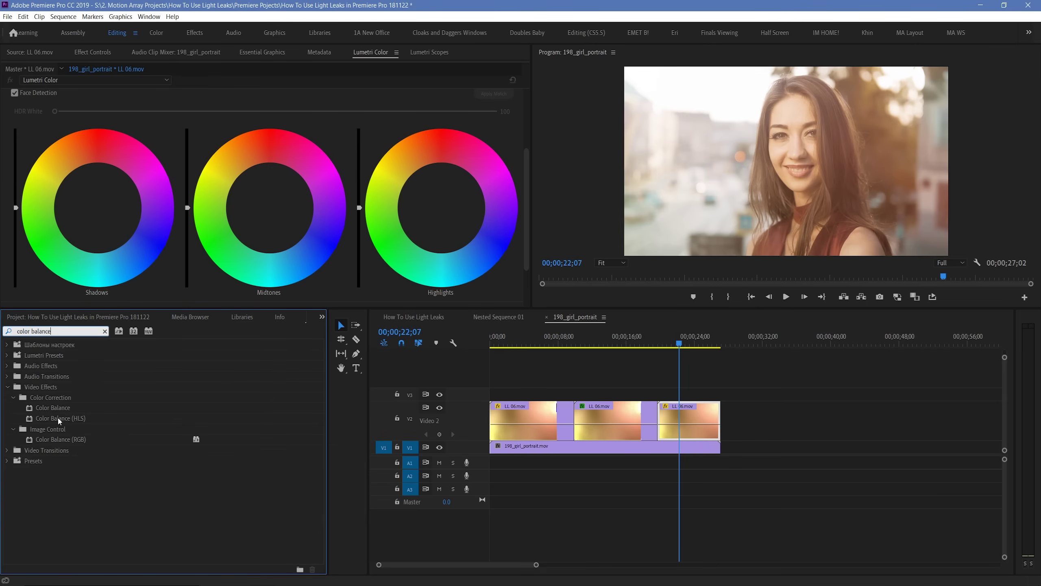
drag(59, 418, 697, 406)
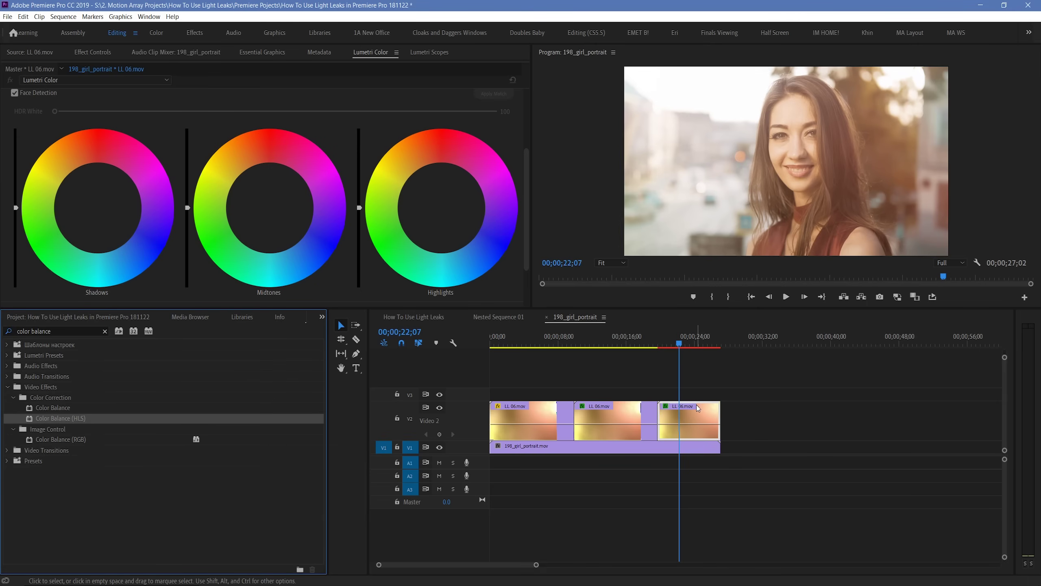
Set Color Balance (HLS) Hue to 2x169° and Saturation to 3.0 for a teal leak
click(92, 52)
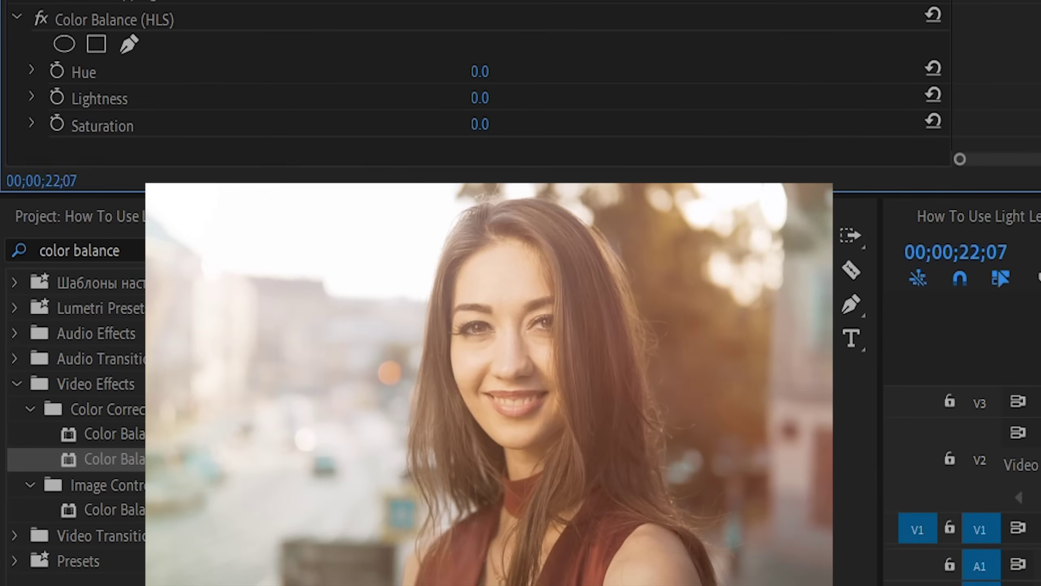
drag(488, 72, 819, 71)
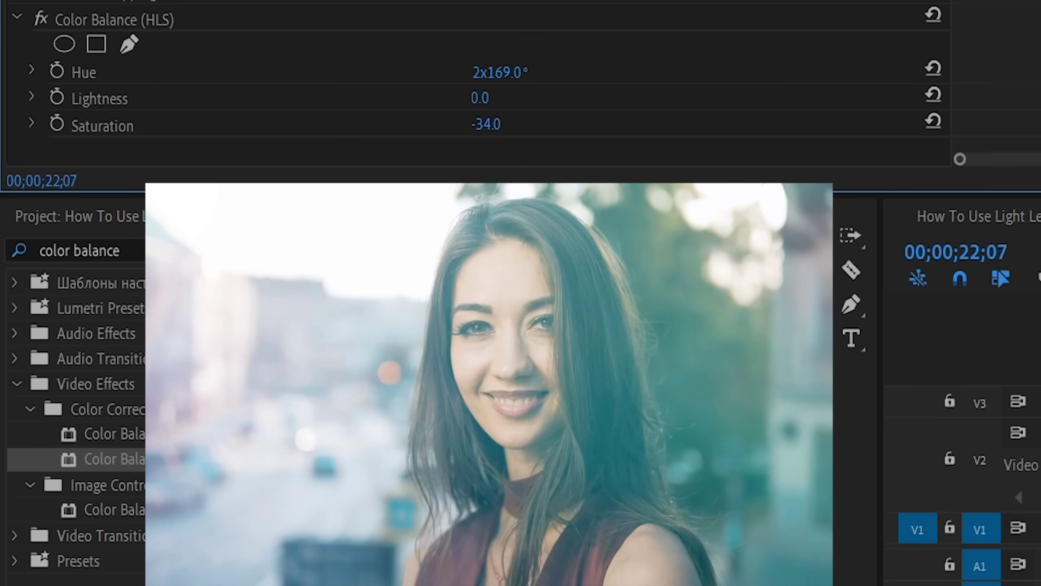
drag(486, 124, 501, 124)
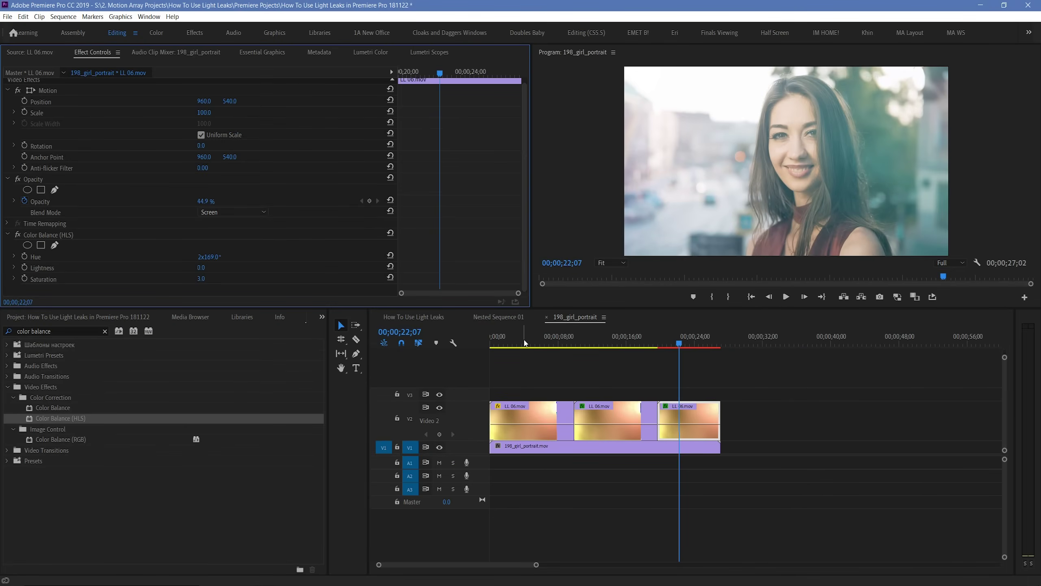
Deselect the clip and play back the finished sequence with all three graded leaks
click(669, 370)
key(space)
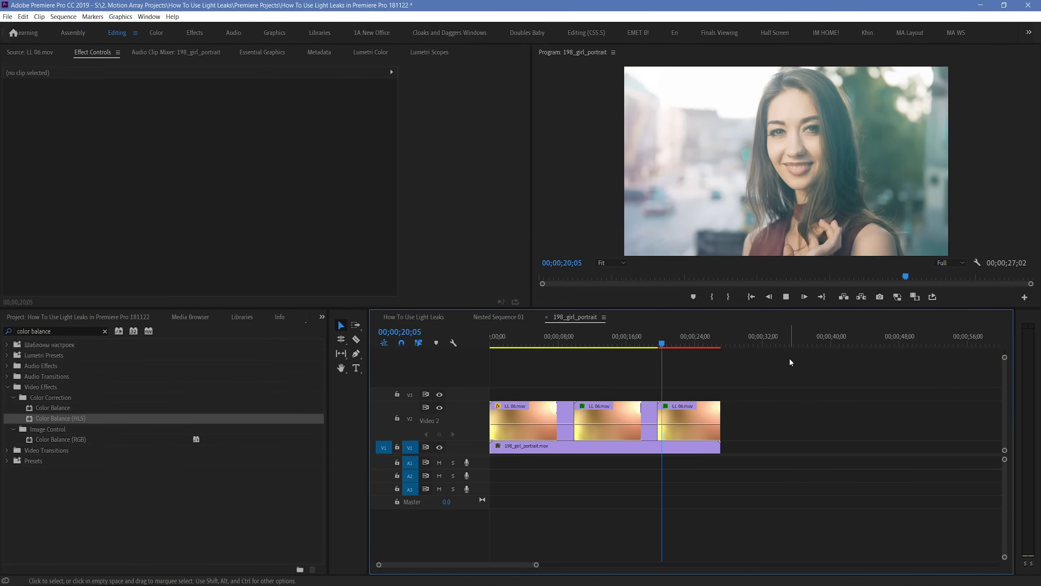